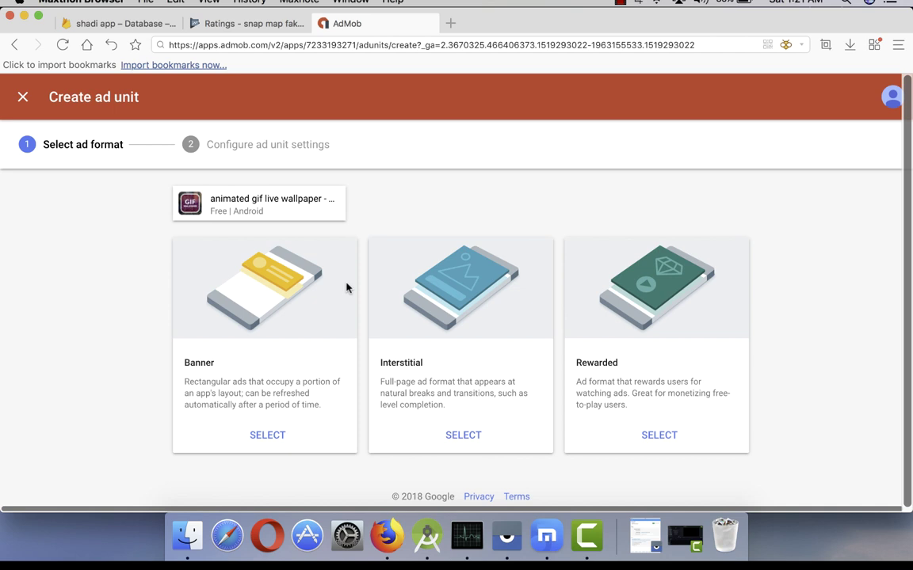
- Compare the Interstitial and Rewarded format cards by highlighting each format name in turn
double_click(422, 362)
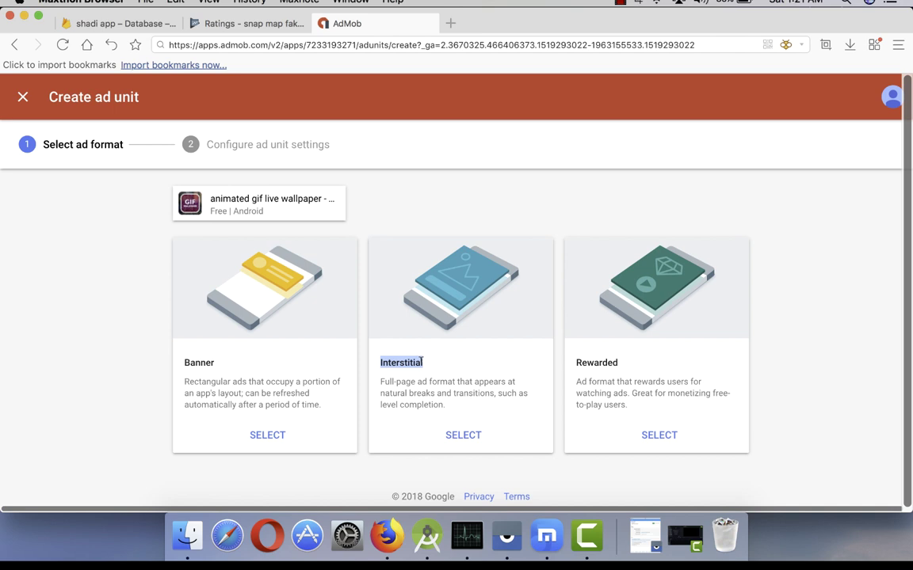
click(421, 362)
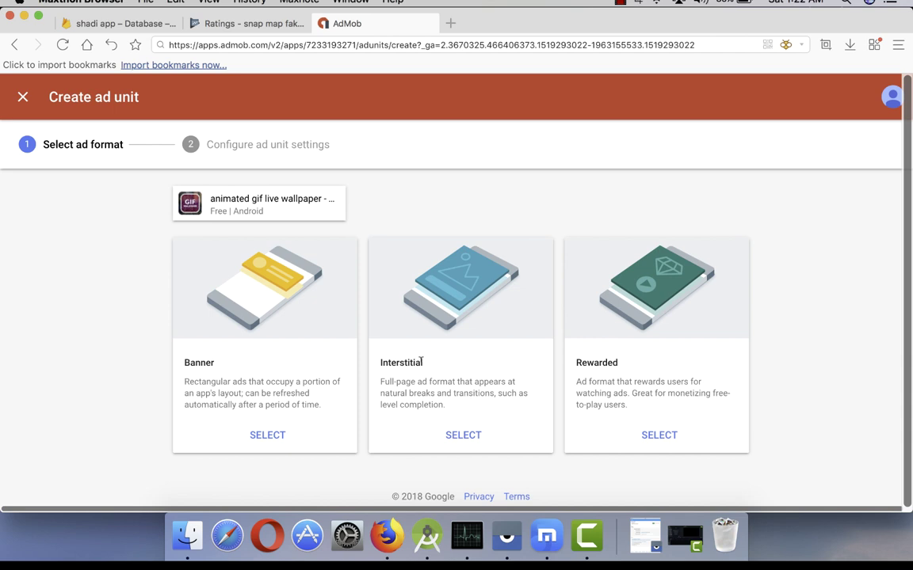
double_click(612, 360)
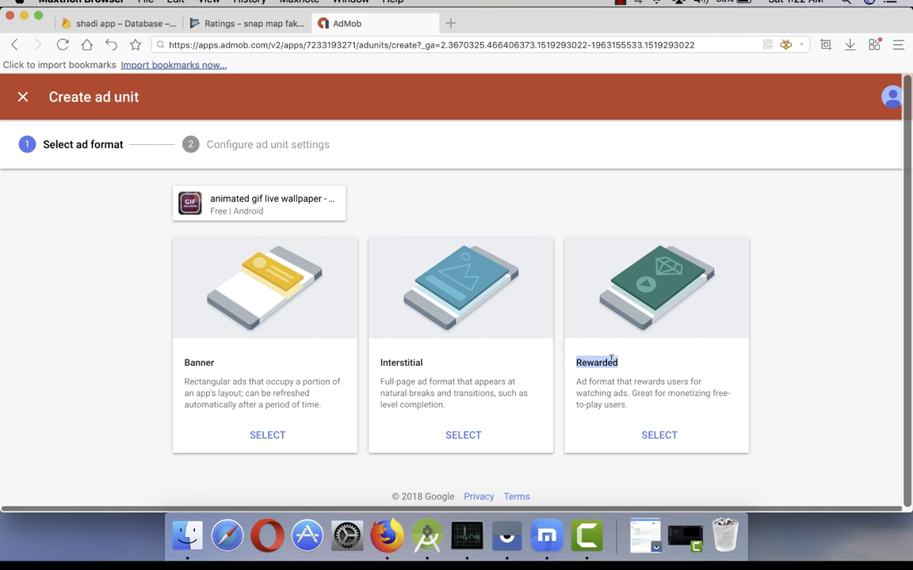
click(23, 97)
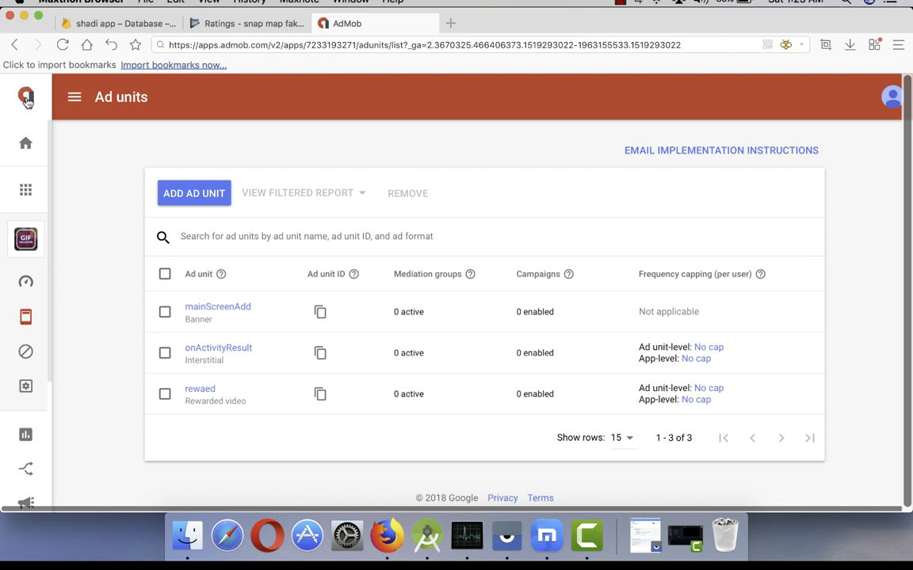
- From AdMob Home, go to Reports and start an AdMob Network report, scrolling down to its table
click(26, 96)
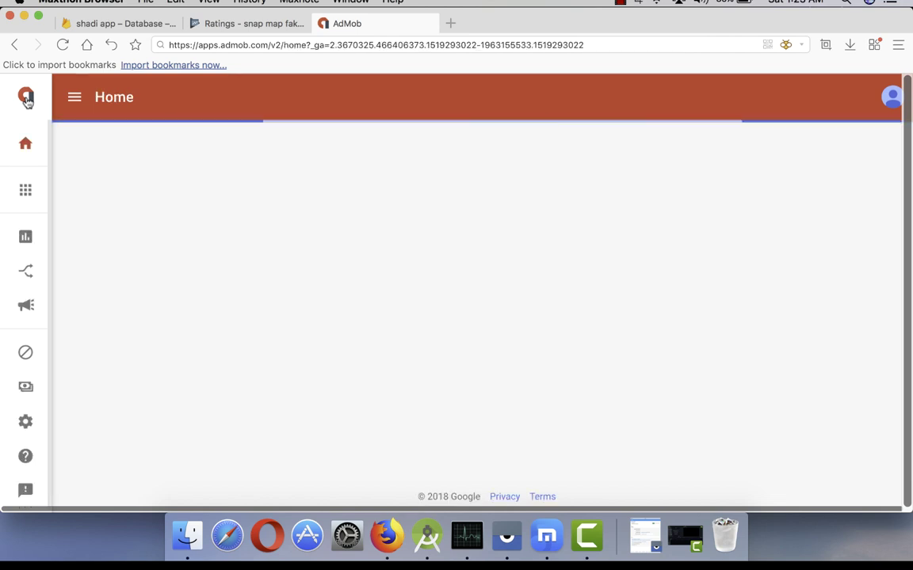
scroll(301, 328, down, 3)
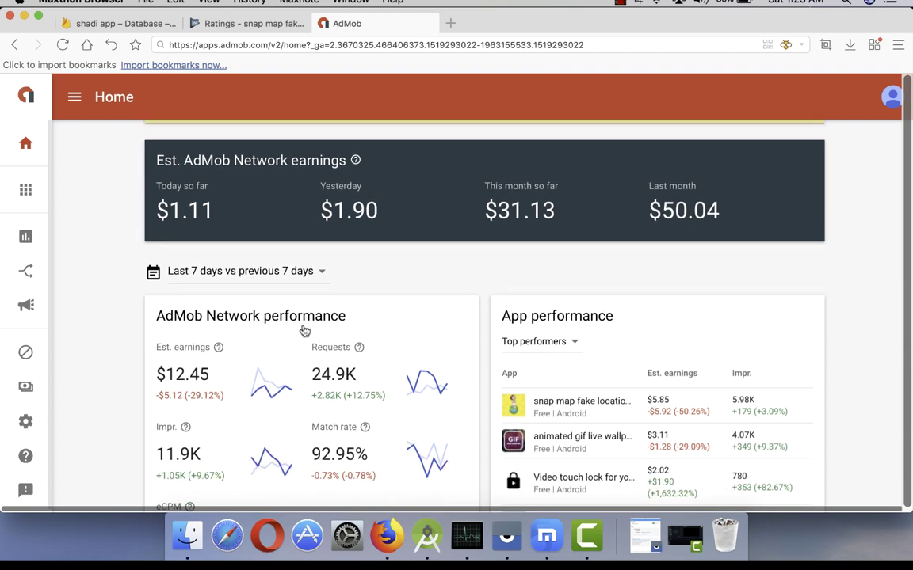
click(27, 237)
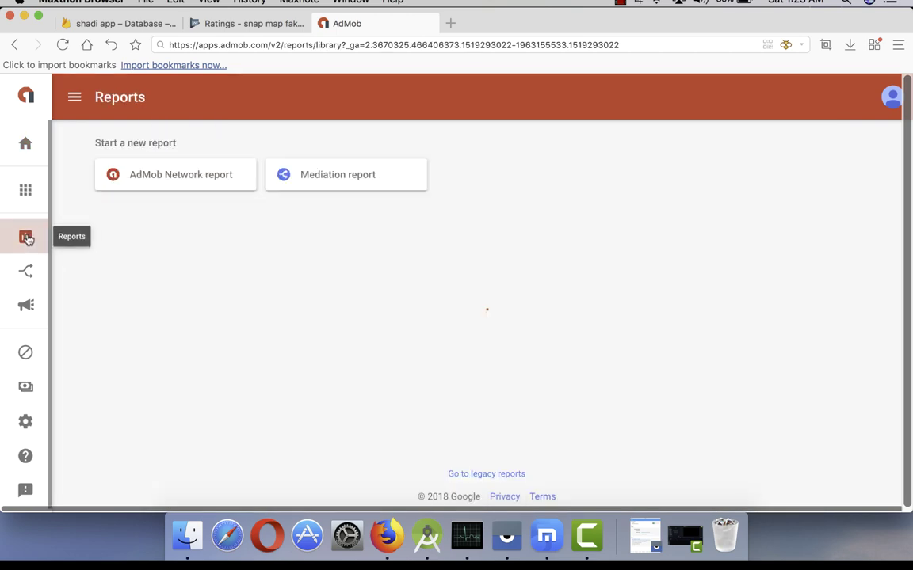
click(199, 180)
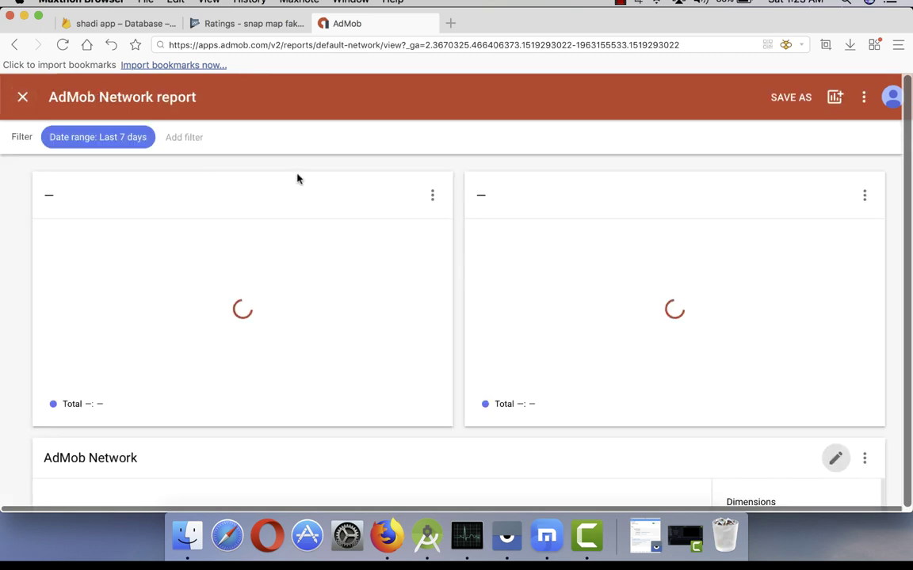
scroll(552, 229, down, 5)
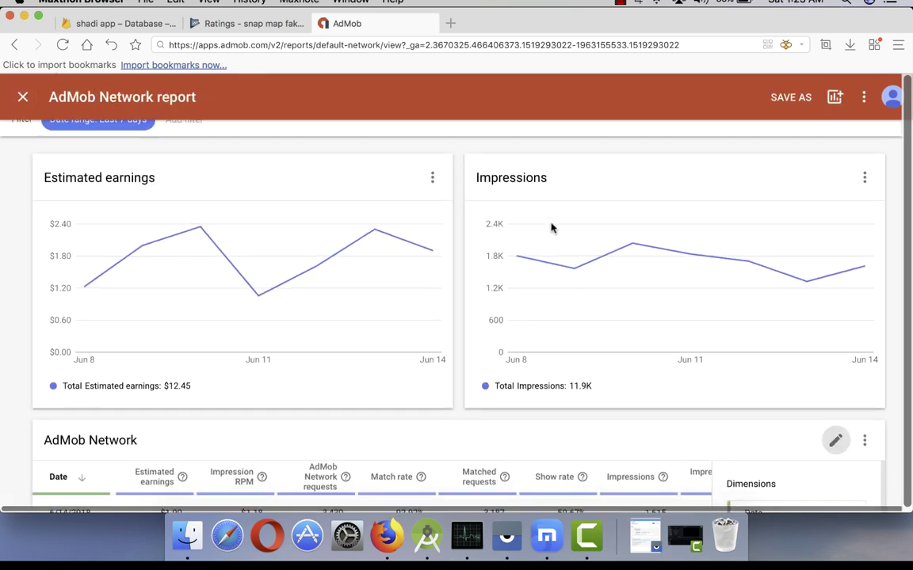
scroll(756, 368, down, 3)
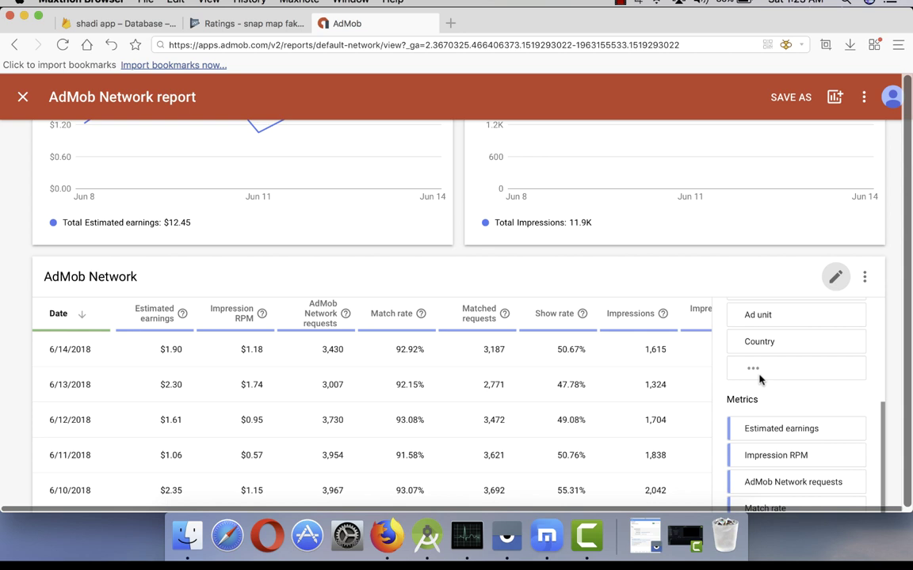
- Break the network report down by Format instead of Date
click(760, 374)
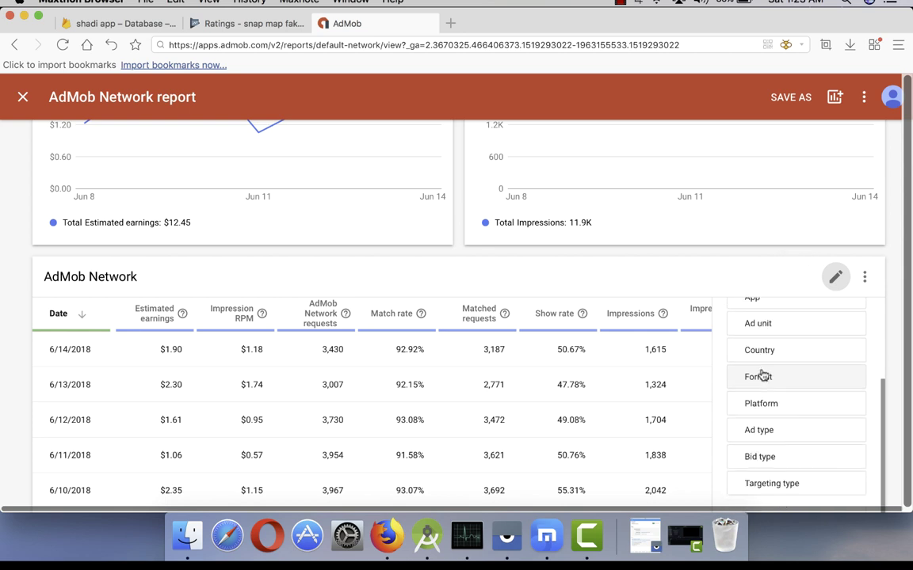
click(742, 380)
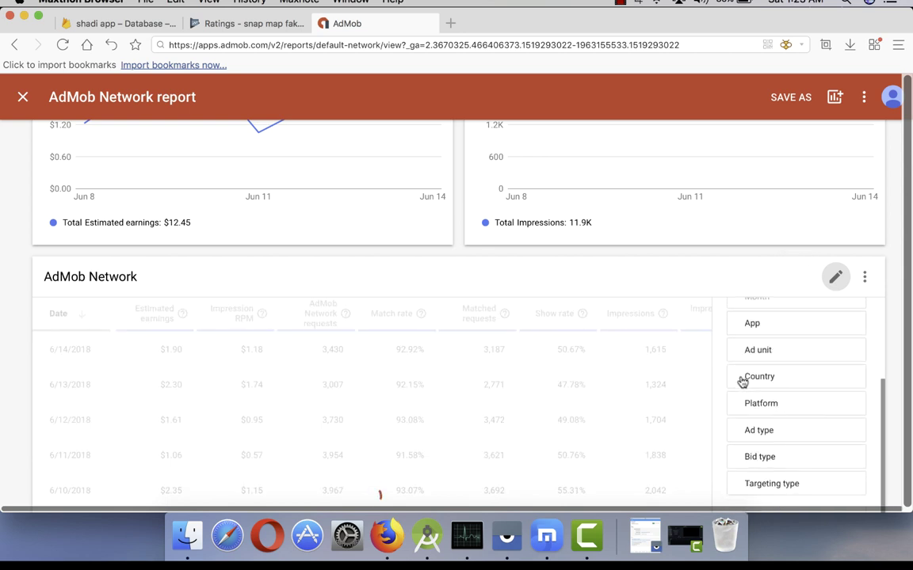
scroll(753, 349, up, 2)
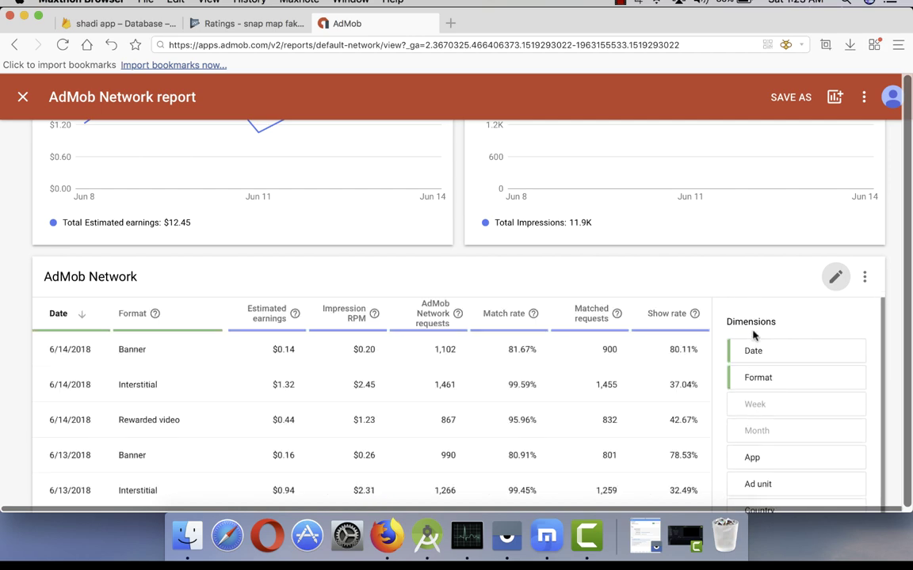
click(749, 350)
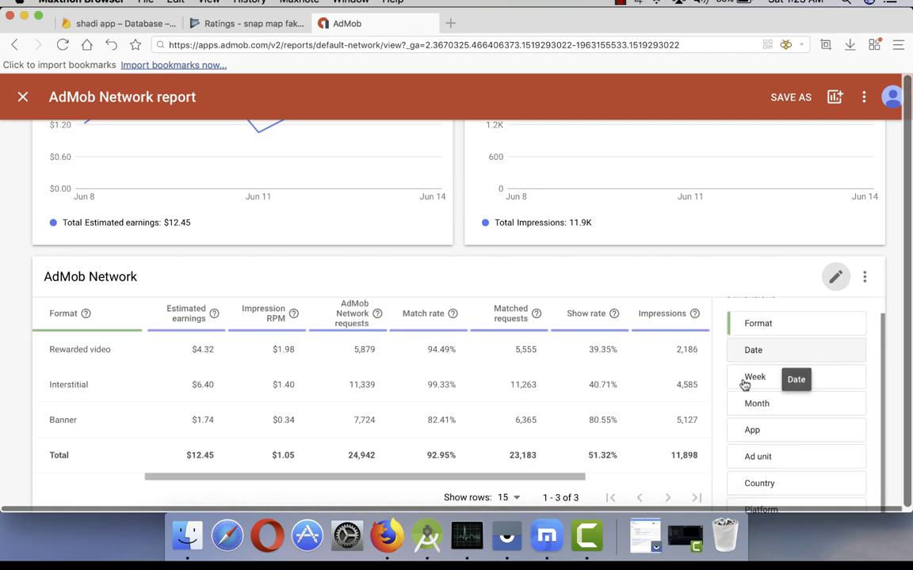
scroll(752, 254, down, 3)
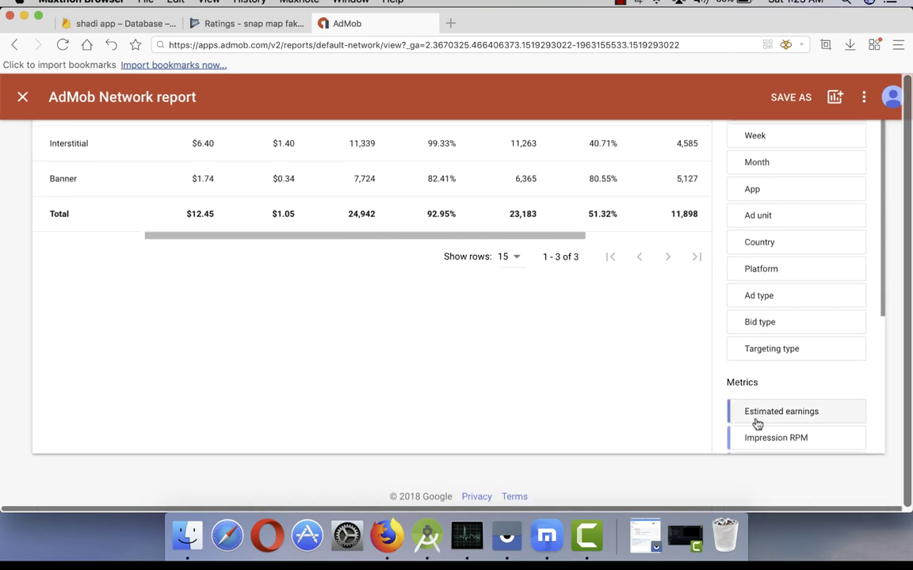
scroll(801, 398, down, 3)
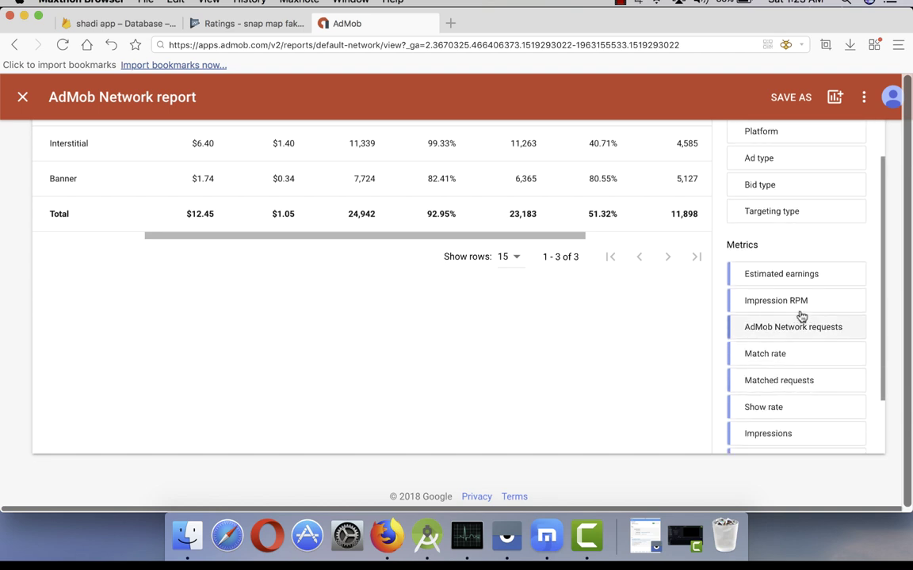
- Remove the Match rate, Matched requests, Show rate, Impressions, Impressions CTR and Network requests columns
click(751, 358)
click(753, 355)
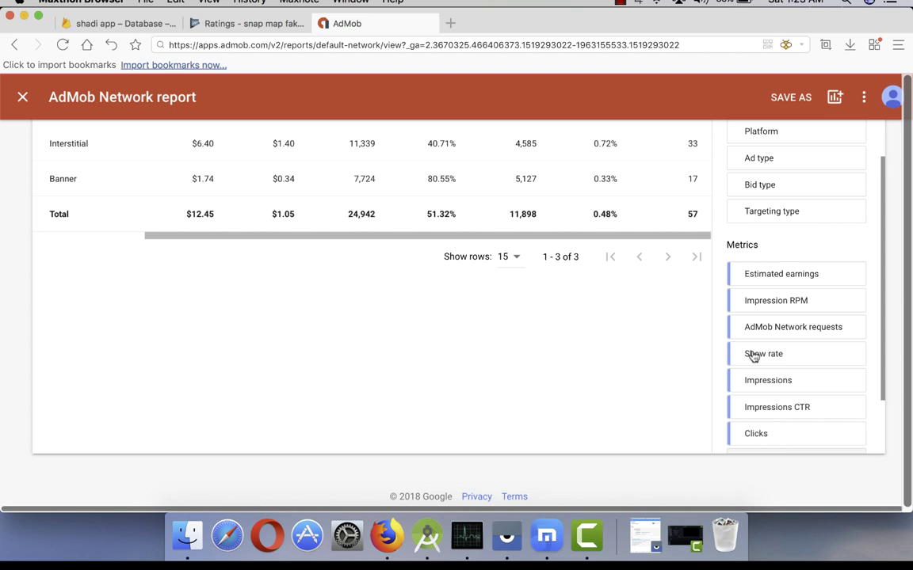
click(753, 355)
click(752, 355)
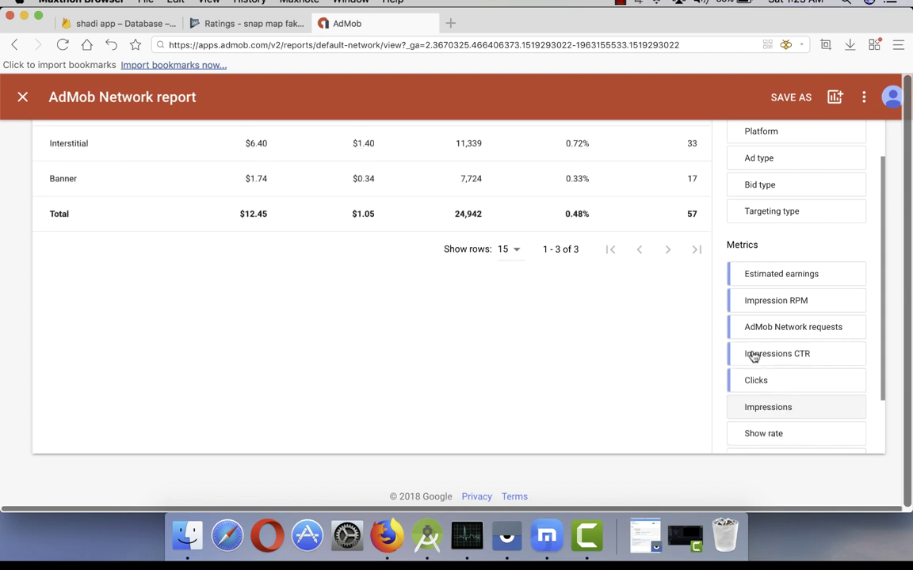
click(752, 357)
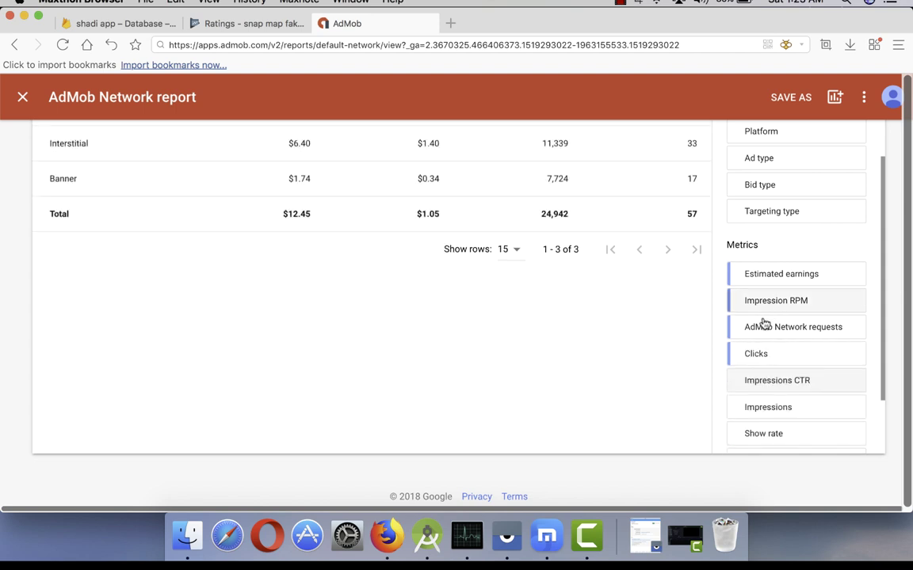
click(758, 333)
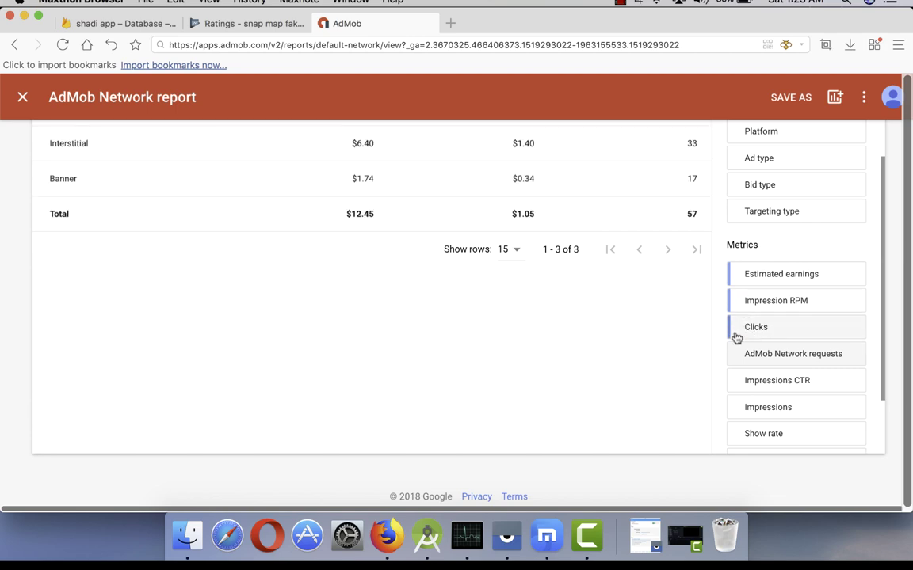
drag(738, 331, 741, 273)
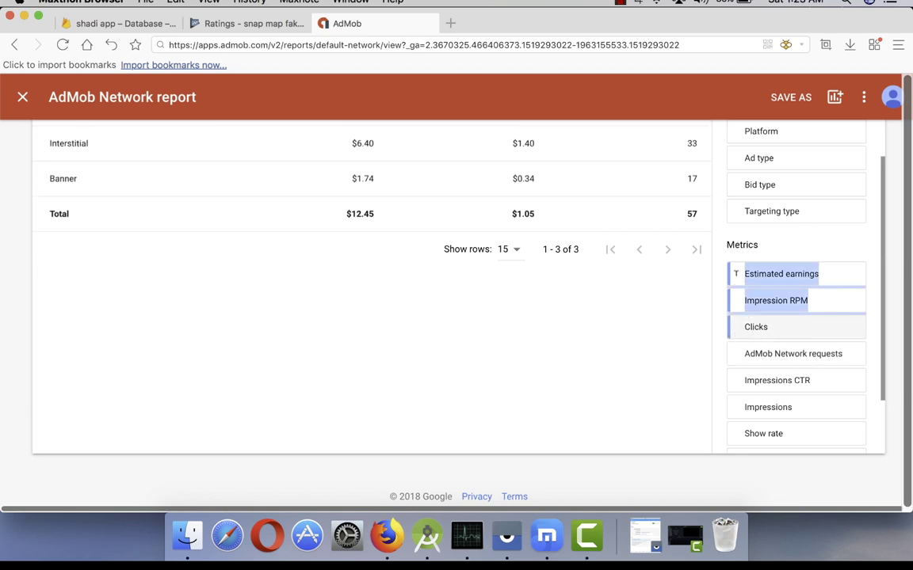
- Highlight the Rewarded video figures: $4.32 earnings, $1.98 RPM and 7 clicks
click(525, 356)
scroll(526, 356, up, 1)
scroll(526, 356, up, 5)
scroll(525, 355, down, 2)
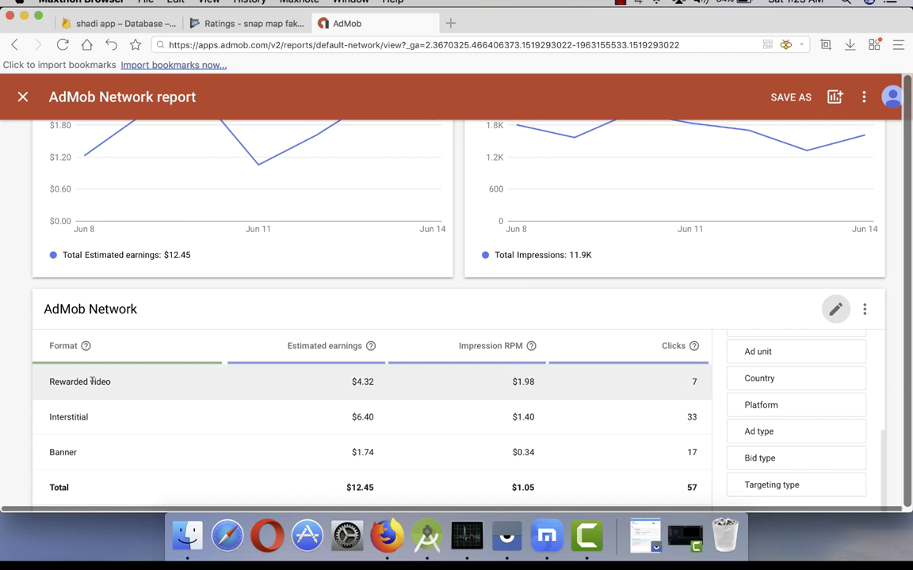
drag(89, 381, 121, 382)
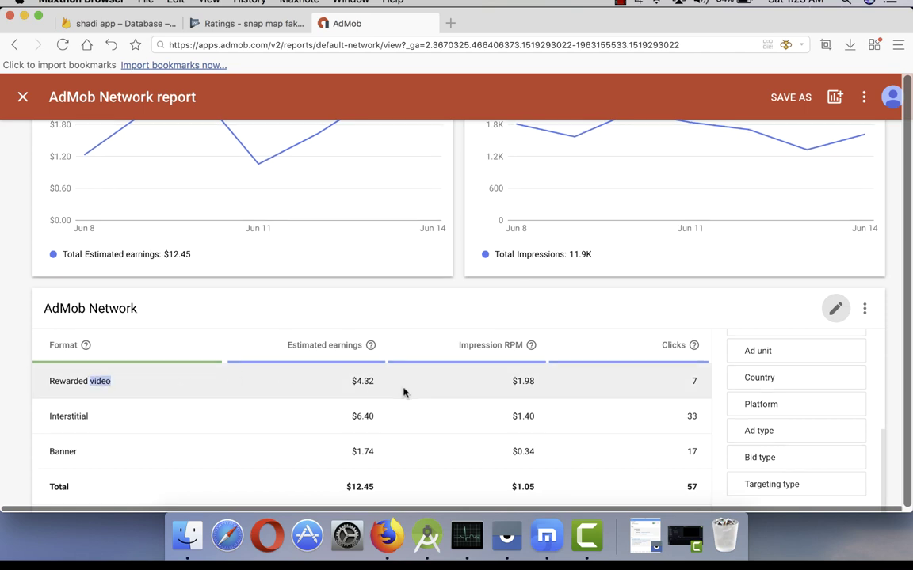
scroll(82, 169, up, 5)
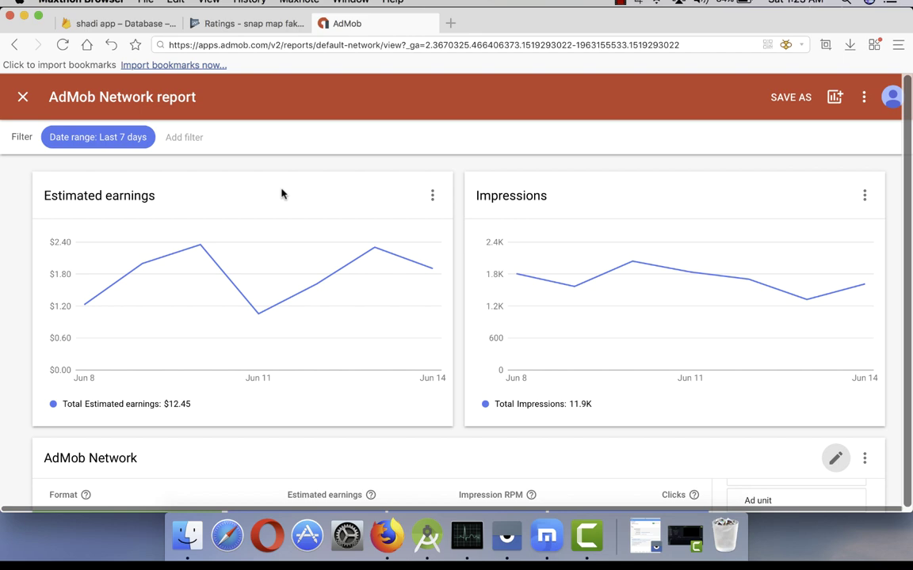
scroll(283, 193, down, 7)
scroll(646, 217, up, 1)
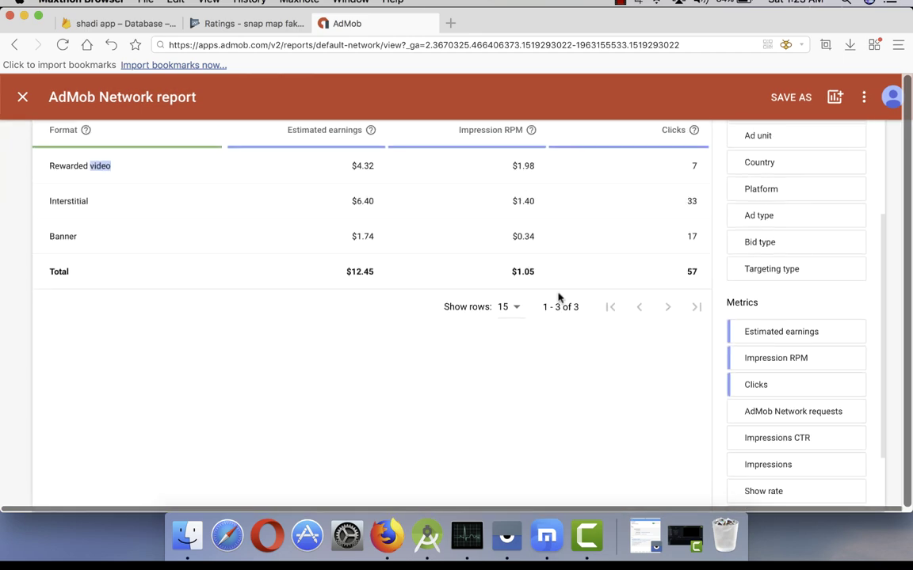
scroll(559, 298, up, 3)
scroll(435, 309, up, 2)
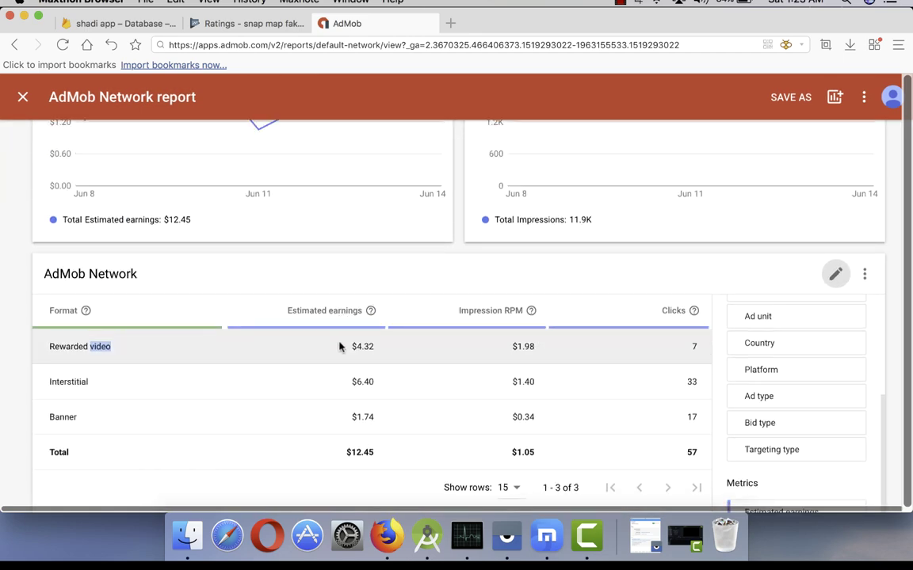
click(341, 340)
drag(341, 340, 375, 347)
click(519, 345)
drag(515, 346, 542, 343)
click(542, 343)
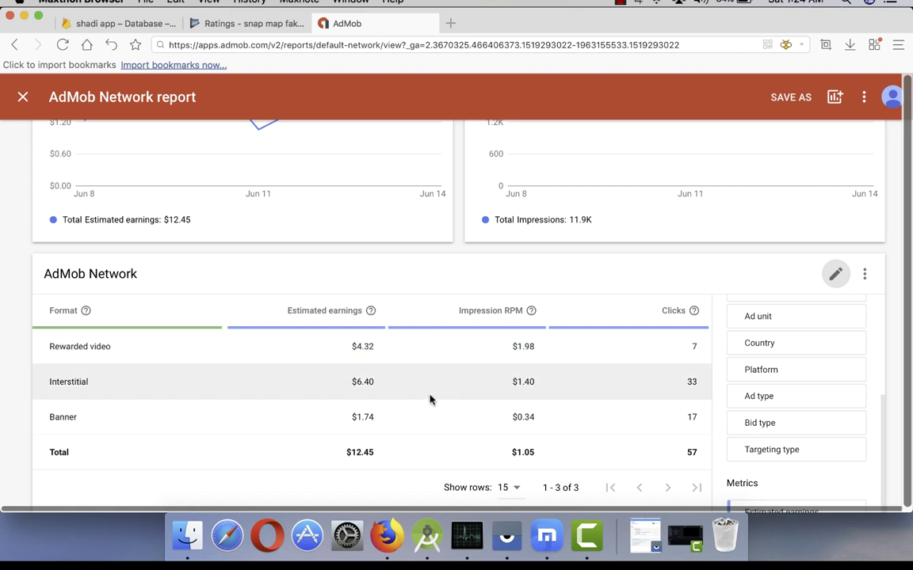
drag(683, 352, 704, 346)
- Highlight interstitial ($6.40, 33 clicks) and banner ($1.74, 17 clicks) figures, then open a new browser tab
drag(346, 383, 393, 377)
drag(683, 382, 696, 383)
click(695, 382)
drag(346, 418, 384, 417)
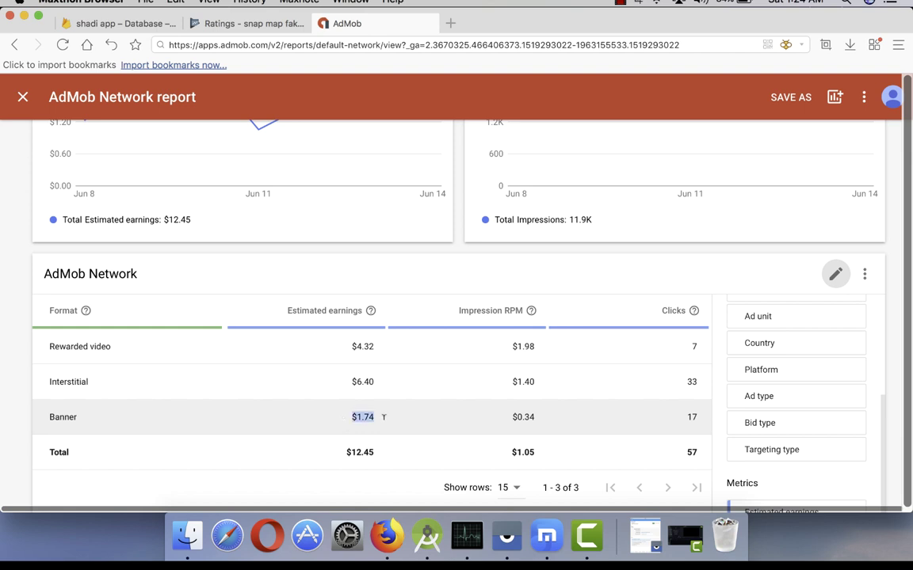
drag(685, 418, 697, 417)
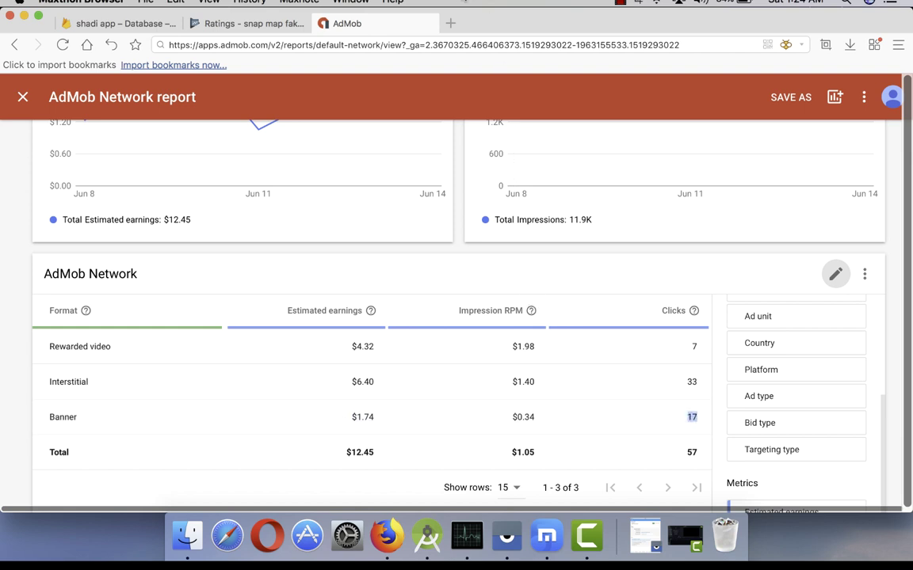
click(450, 23)
- Search the web for 'adsense loging' and open the Google AdSense result
text(ad)
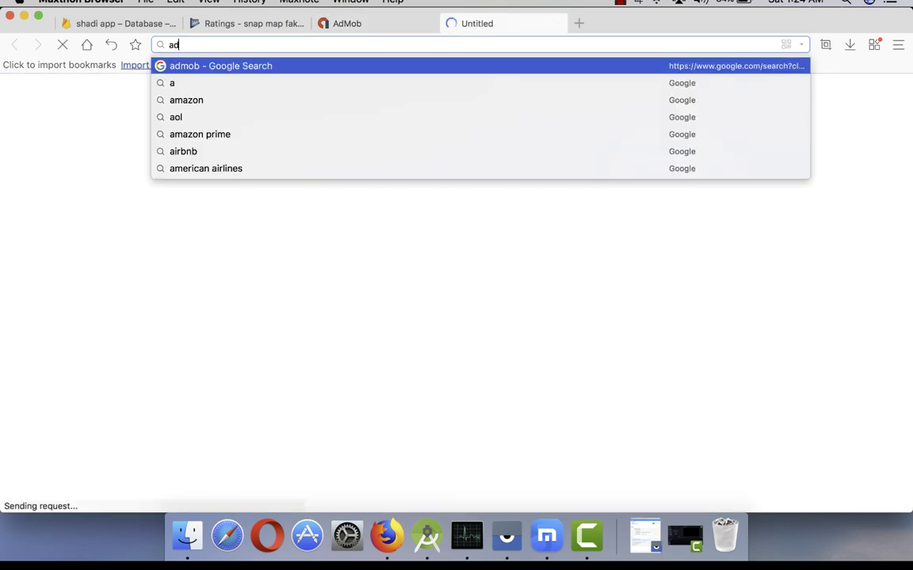
key(Return)
text(ad)
key(Return)
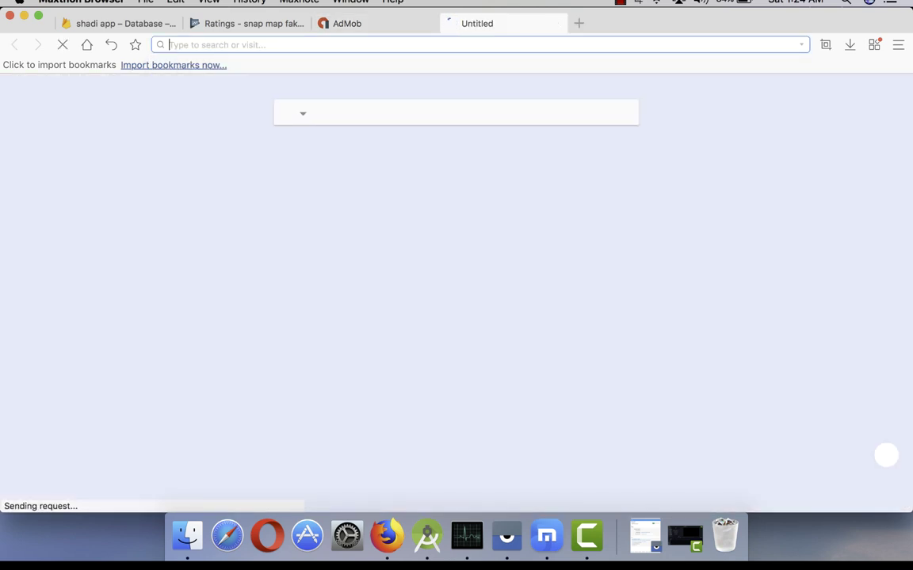
text(adsense loging)
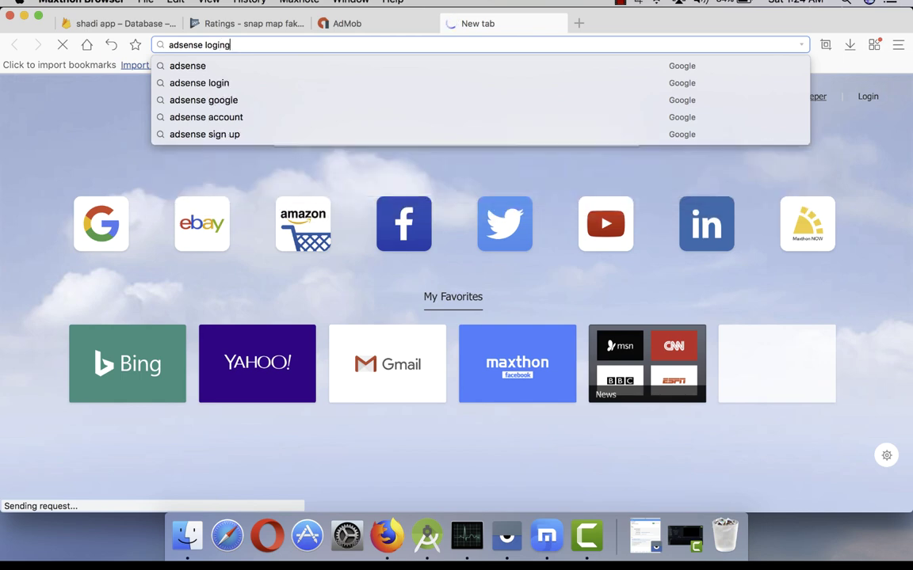
key(Return)
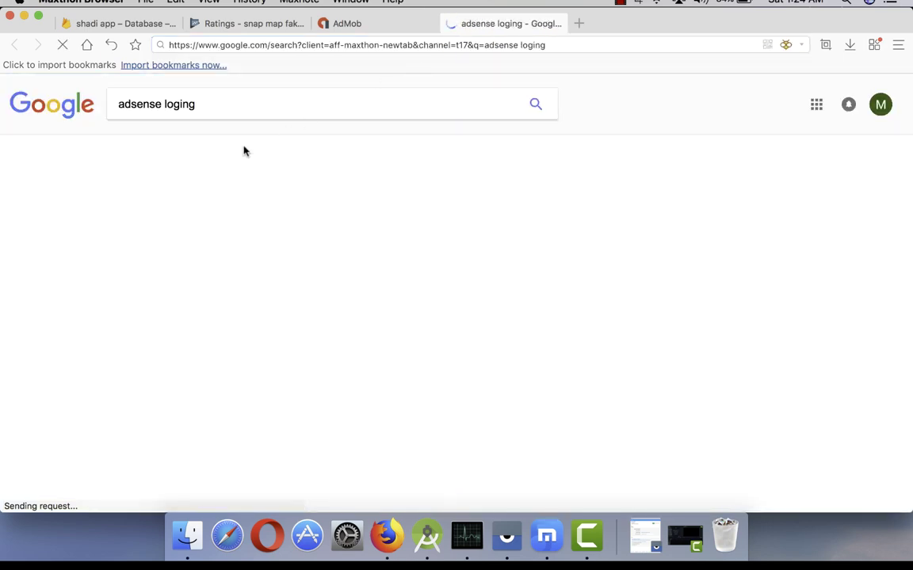
click(230, 254)
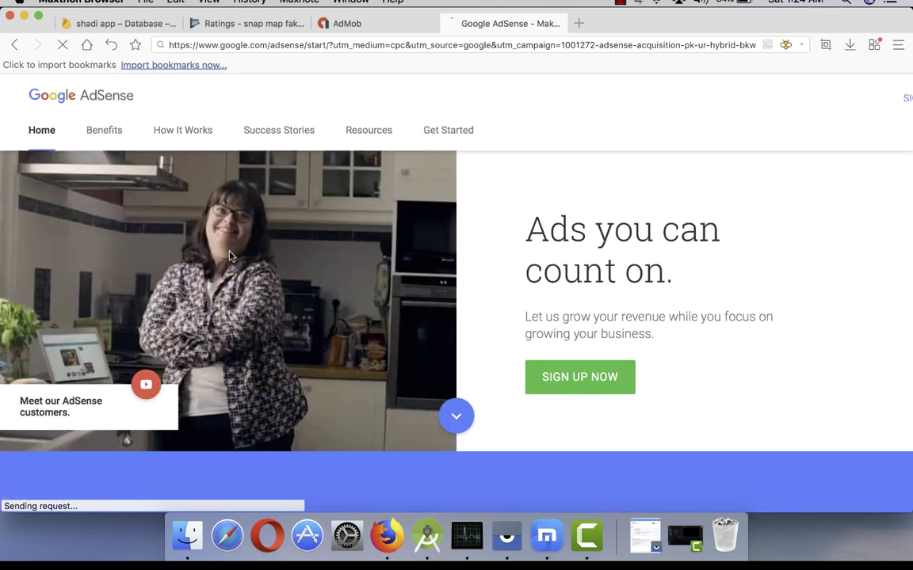
- Sign in to AdSense and expand the Home dashboard below Estimated earnings
click(903, 97)
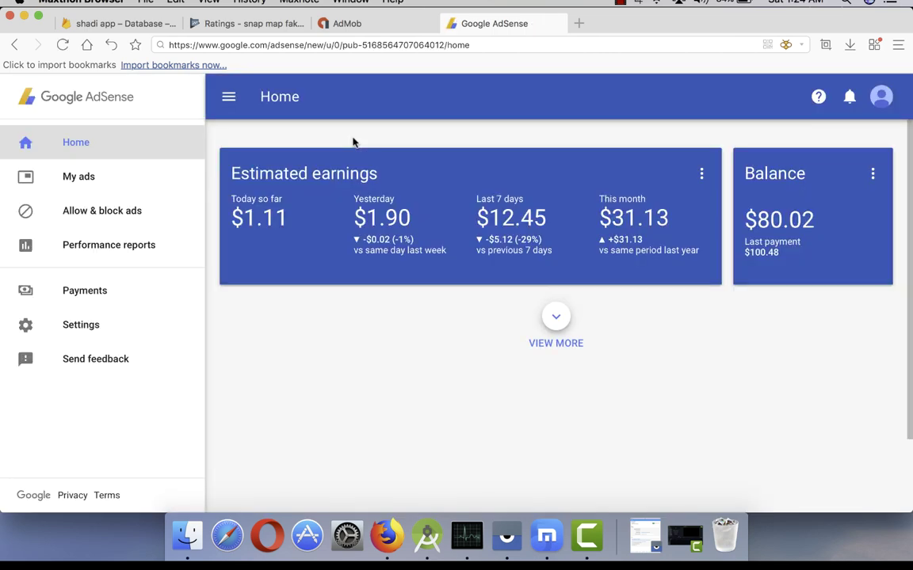
click(560, 318)
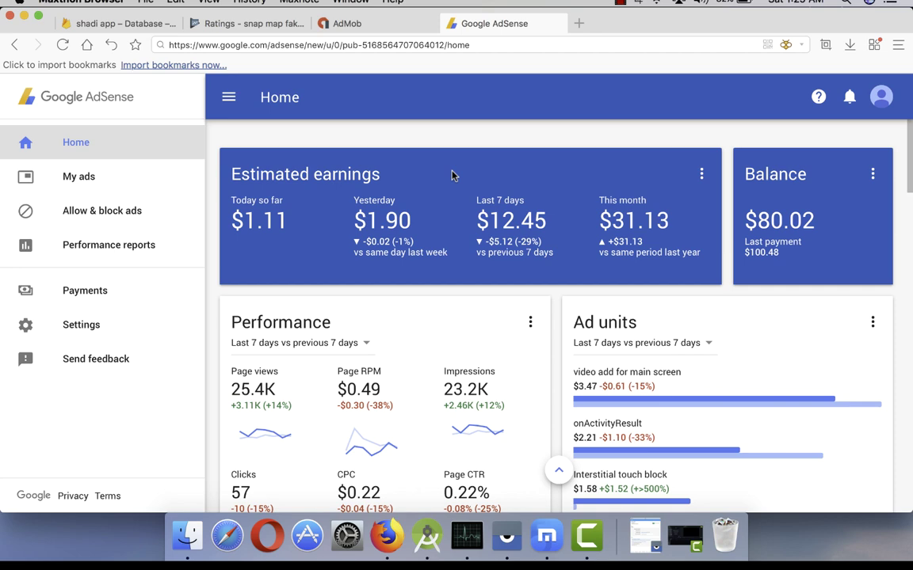
- Create a Last 7 days Performance report by Ad sizes on the Clicks tab, filtered to CPC bids
click(95, 247)
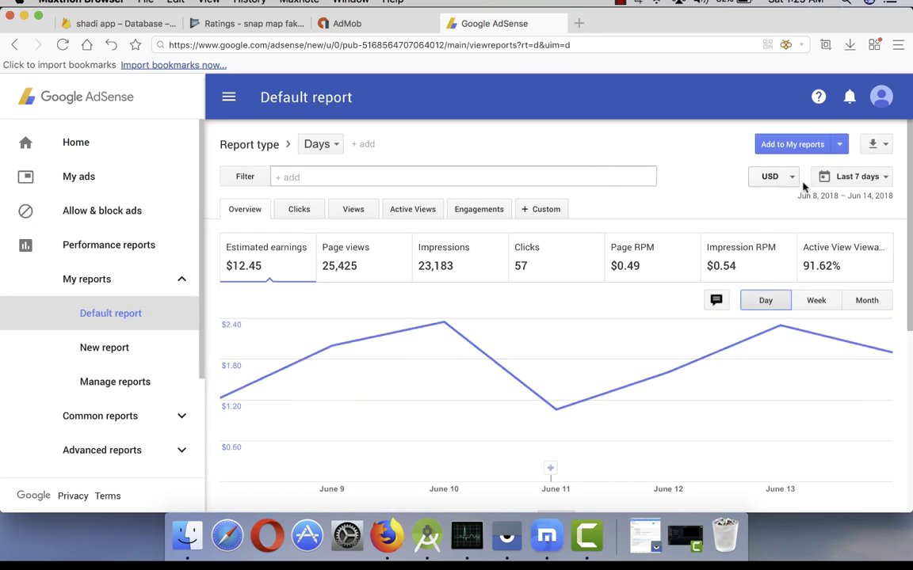
click(824, 177)
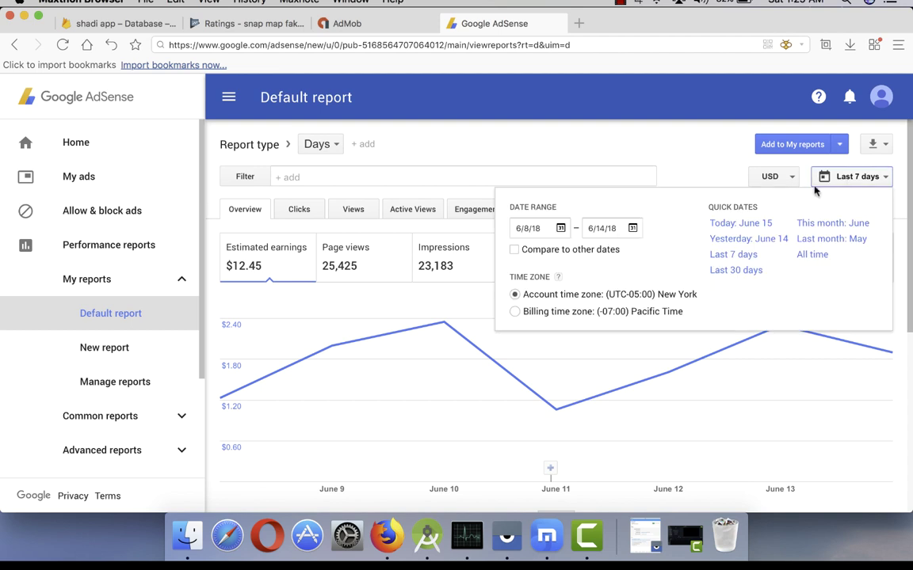
click(737, 256)
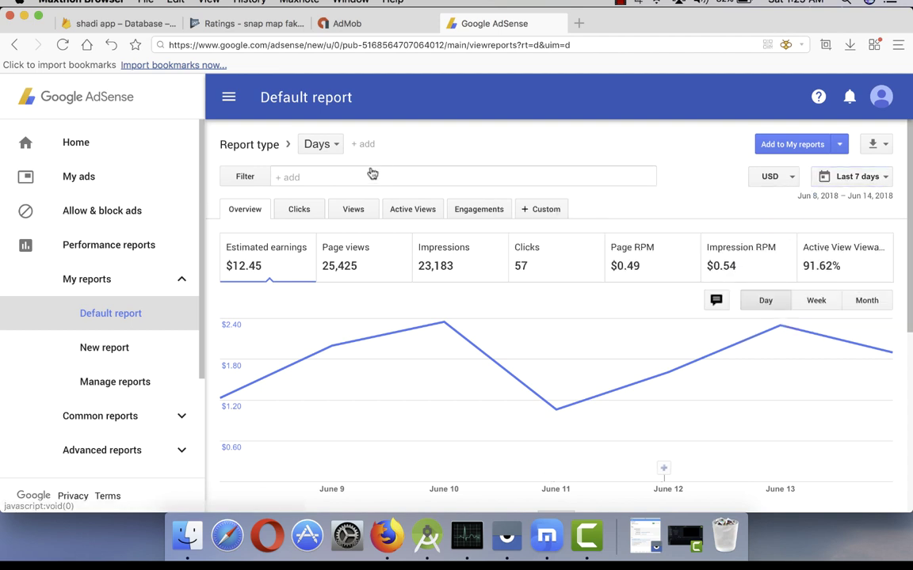
click(332, 147)
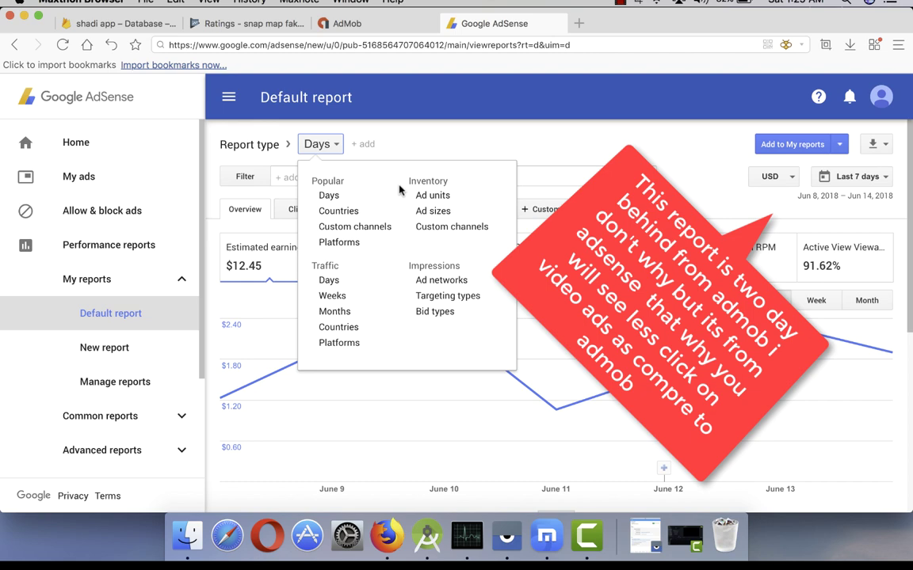
click(424, 210)
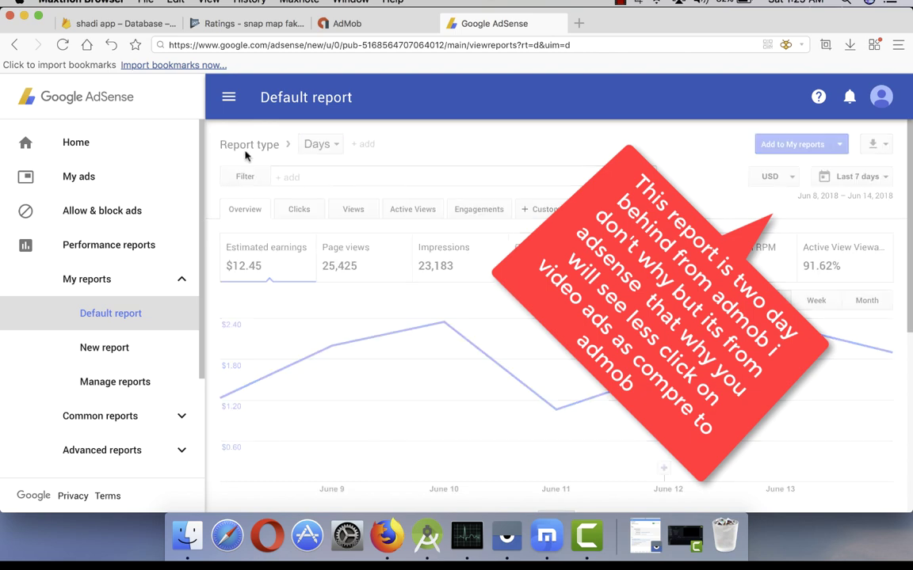
click(298, 209)
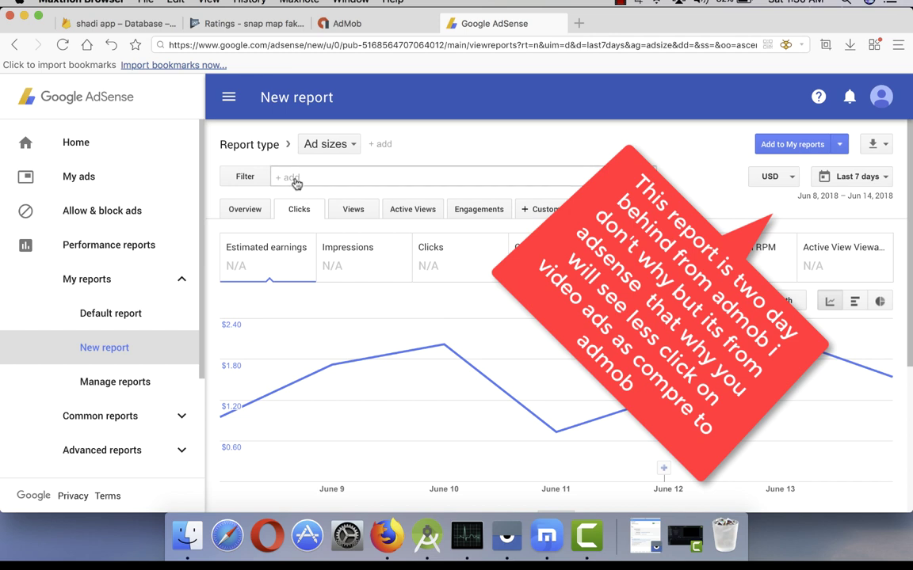
click(295, 181)
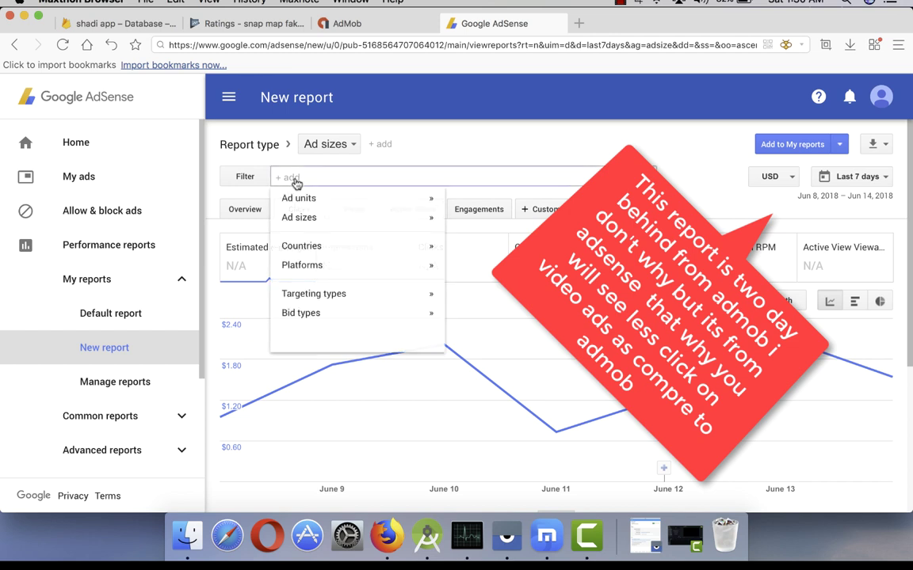
click(495, 146)
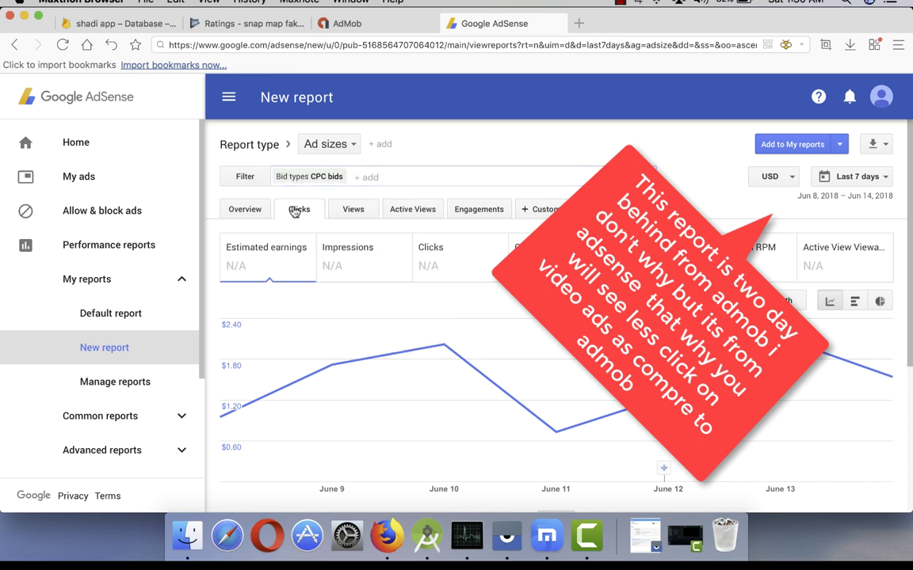
- Sort the ad-size table by CPC descending so Rewarded video at $0.96 tops the list
scroll(317, 210, down, 5)
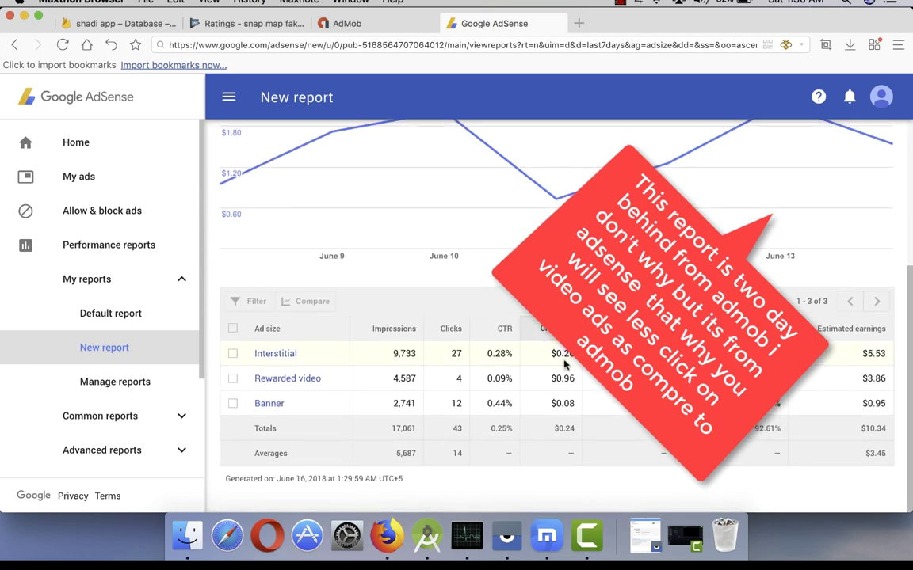
click(548, 330)
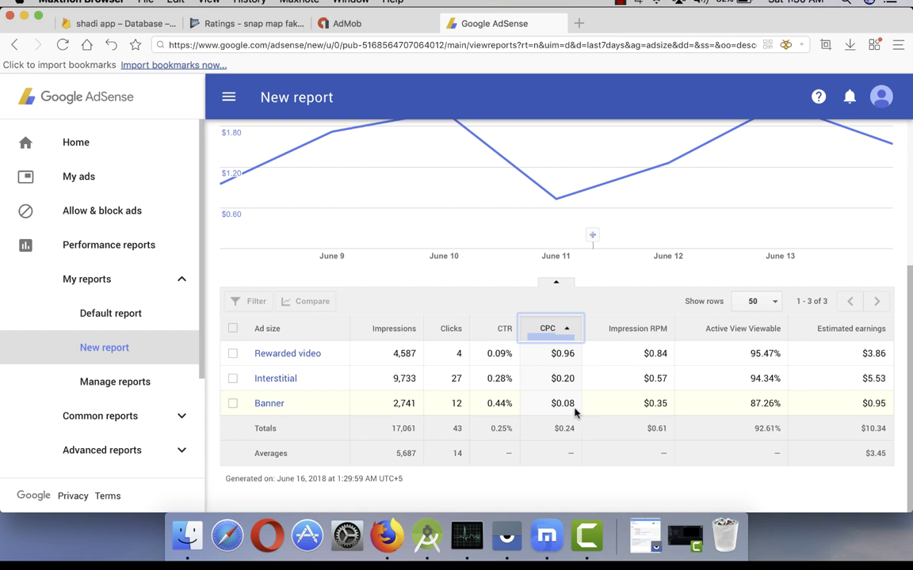
mouse_move(581, 242)
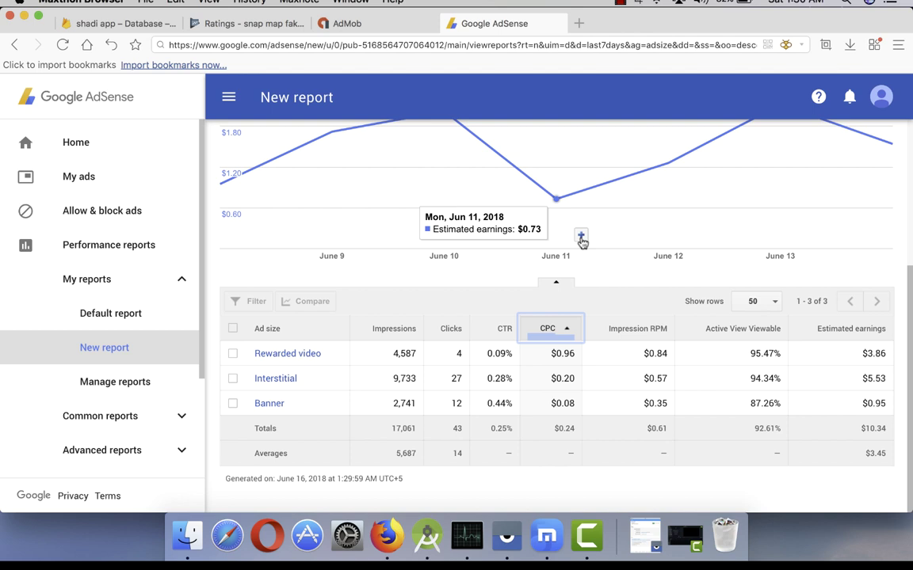
- Switch to Android Studio and bring up the MainActivity.java project window via Mission Control
click(426, 531)
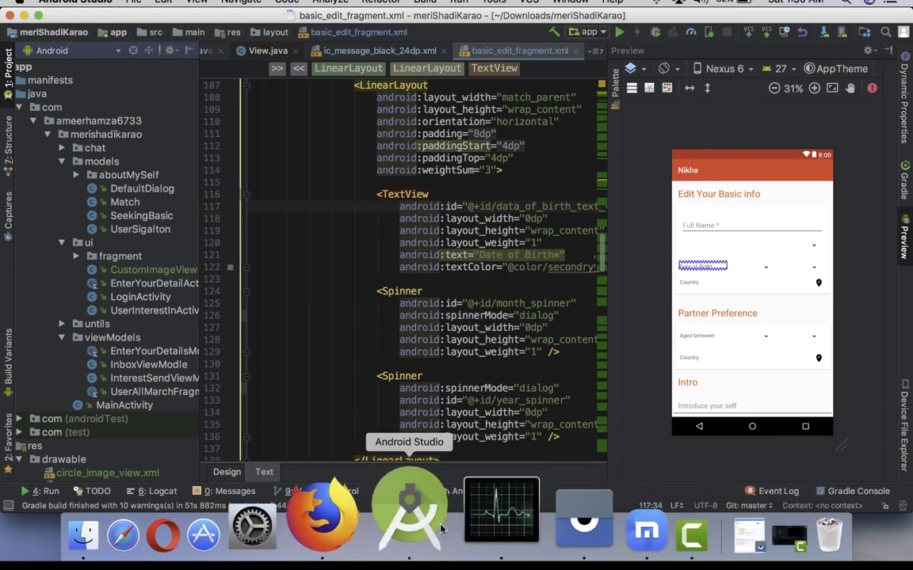
key(ctrl+Up)
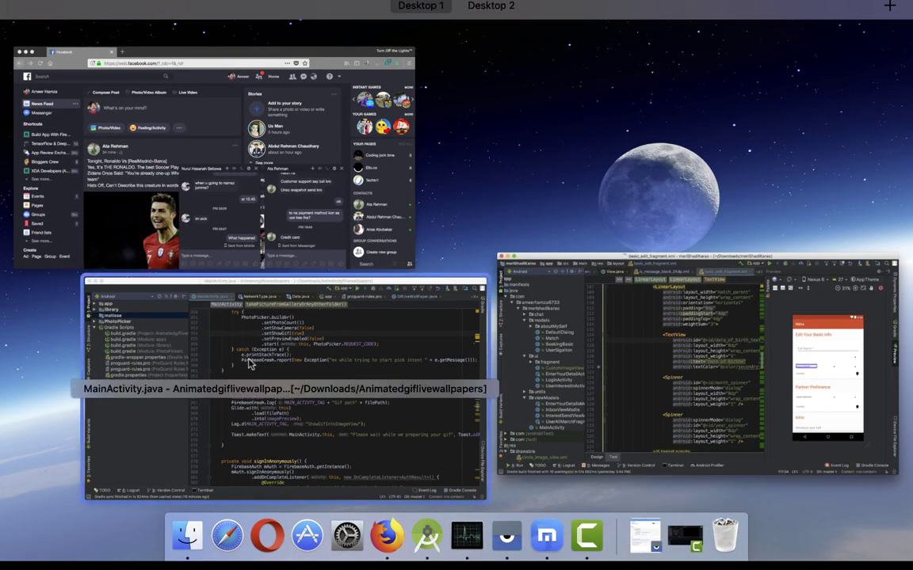
click(226, 321)
- Select the interstitial and rewarded video ad setup code on lines 543–557
scroll(497, 209, up, 10)
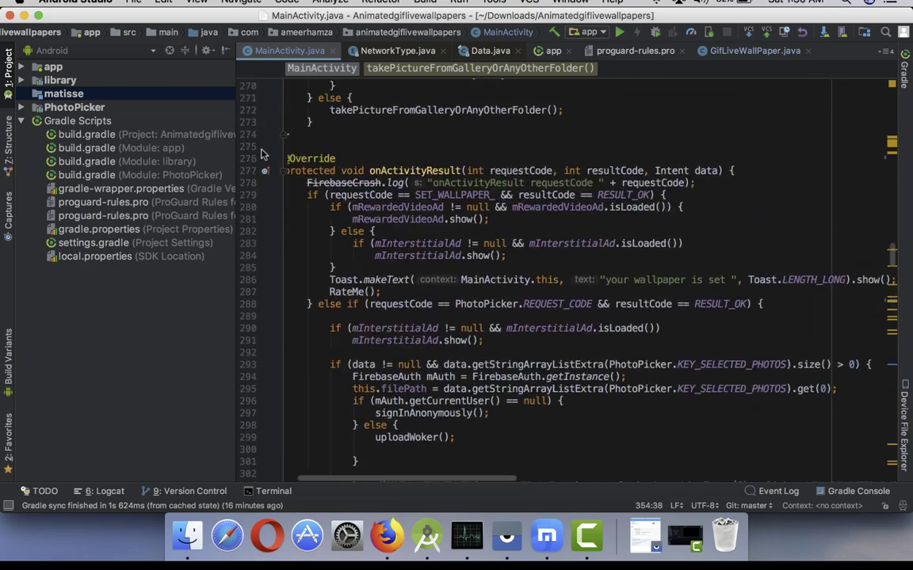
scroll(580, 250, down, 15)
scroll(579, 250, down, 20)
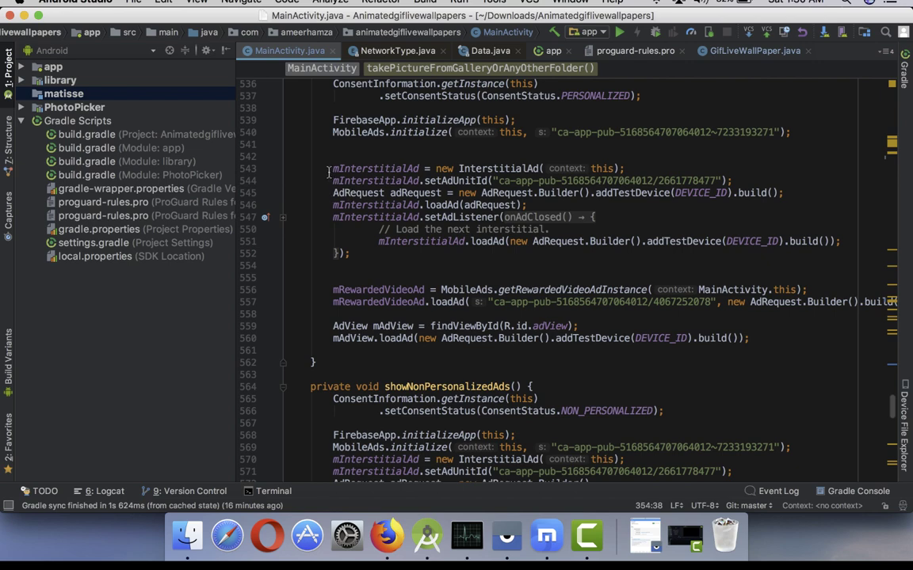
drag(329, 171, 288, 314)
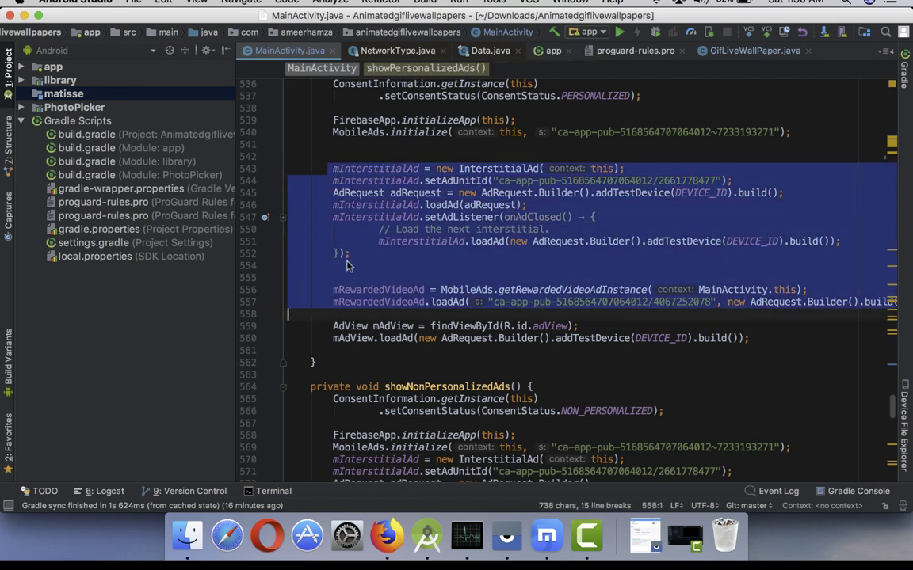
drag(346, 266, 253, 314)
click(366, 292)
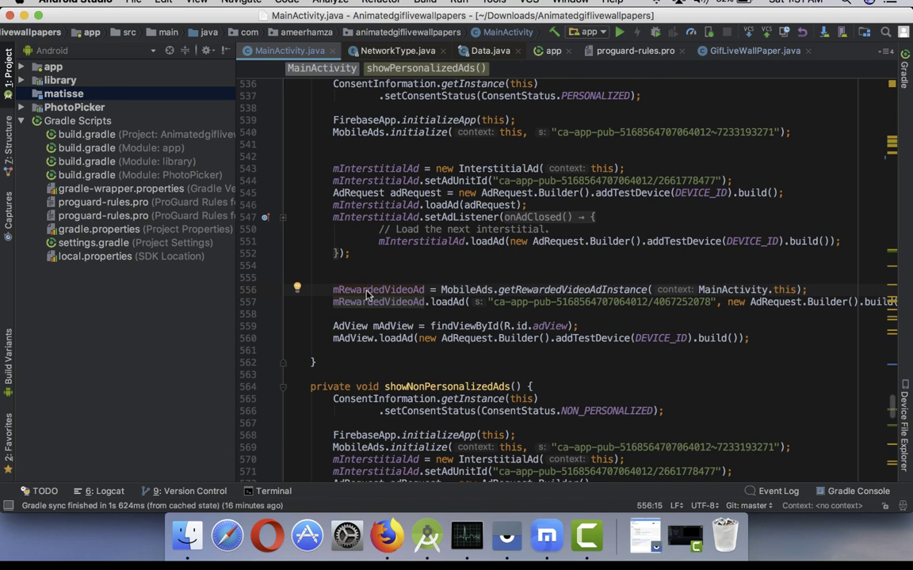
- Search the file for mRewardedVideoAd and jump back to its earlier usage in onActivityResult
double_click(367, 291)
key(super+f)
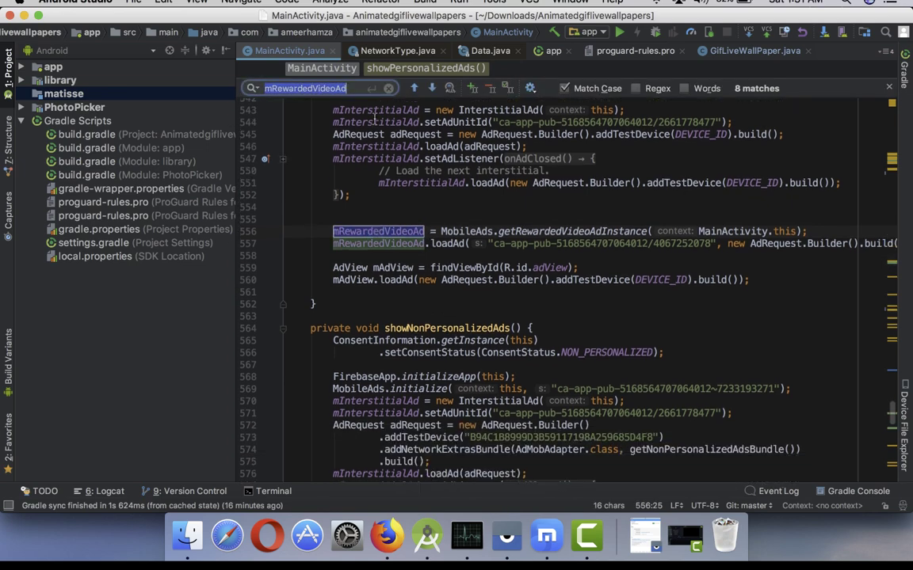
click(412, 89)
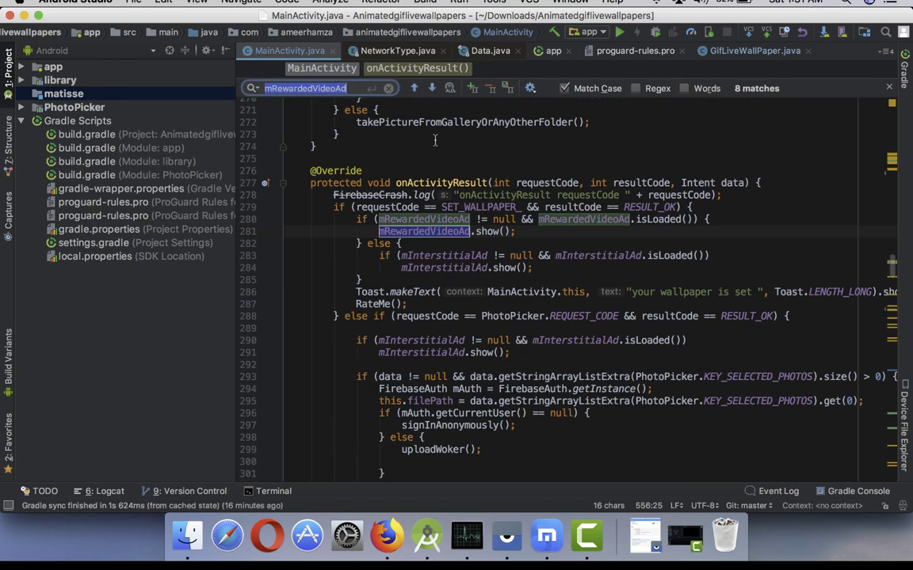
- Move the cursor through the rewarded video check and show call on lines 280–281
click(429, 220)
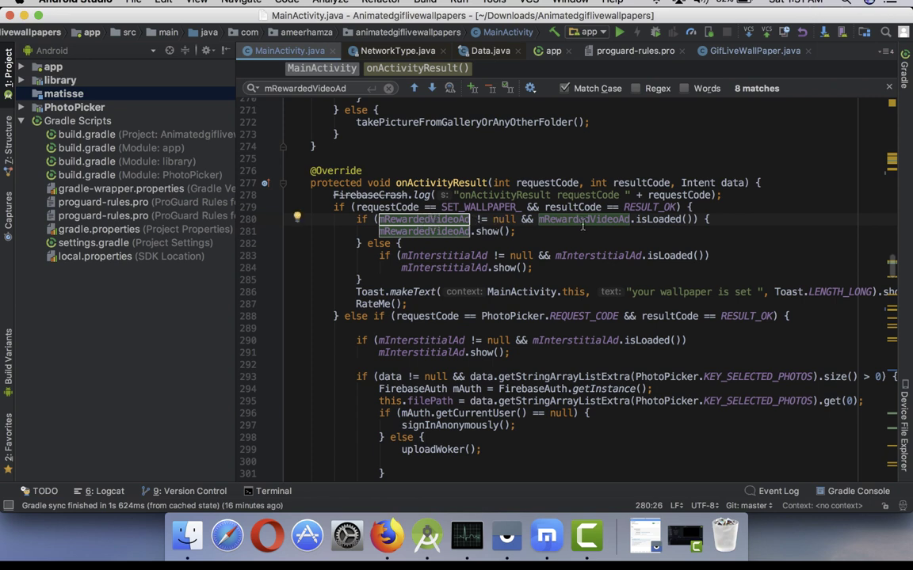
key(Down)
key(Right)
key(Right)
key(Right)
key(Right)
key(End)
key(Up)
key(End)
click(496, 249)
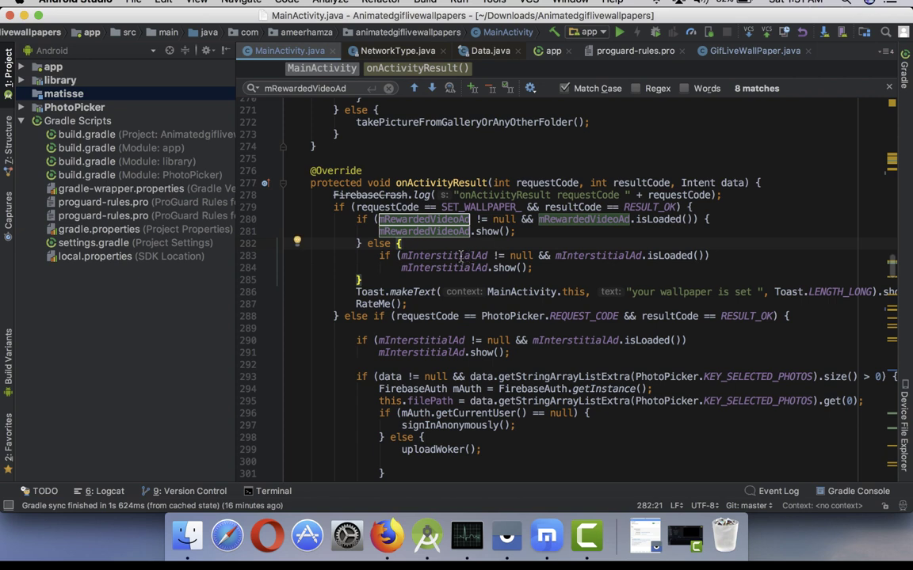
key(Down)
key(Down)
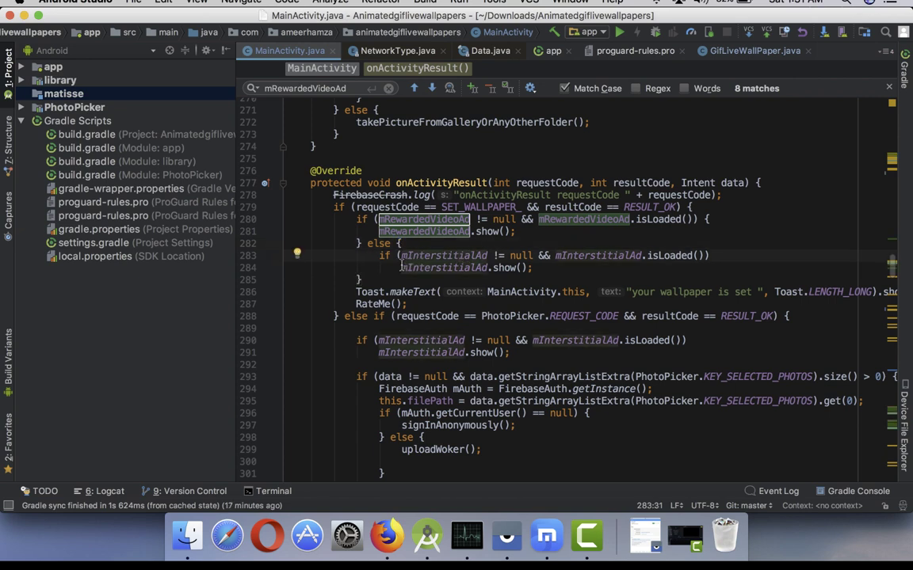
click(543, 268)
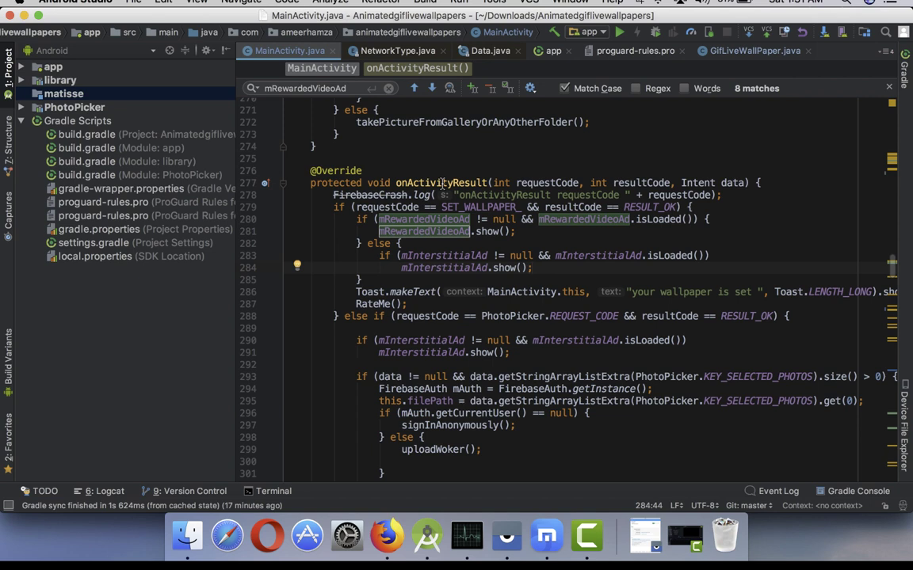
click(444, 183)
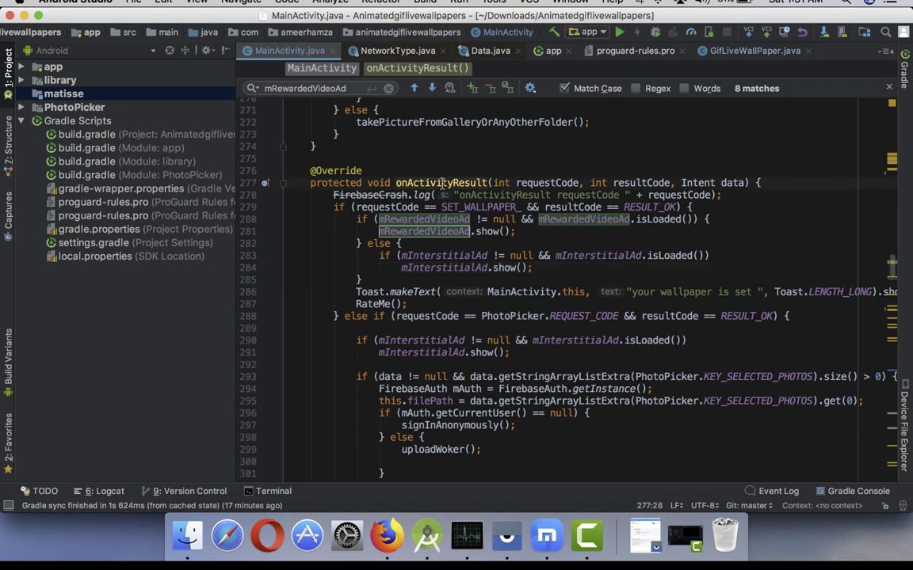
click(476, 247)
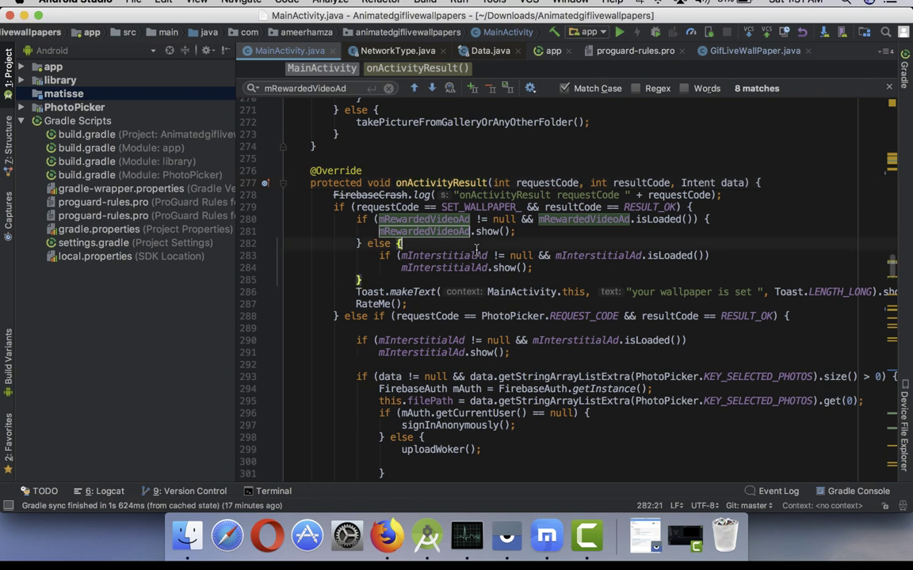